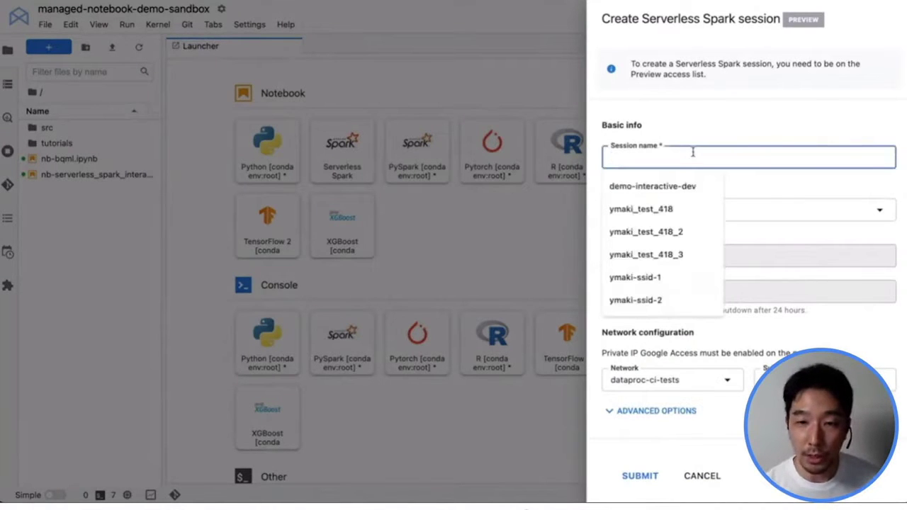
Name the Serverless Spark session demo-interactive-dev and open the choice of networks
{"action": "left_click", "coordinate": [652, 186]}
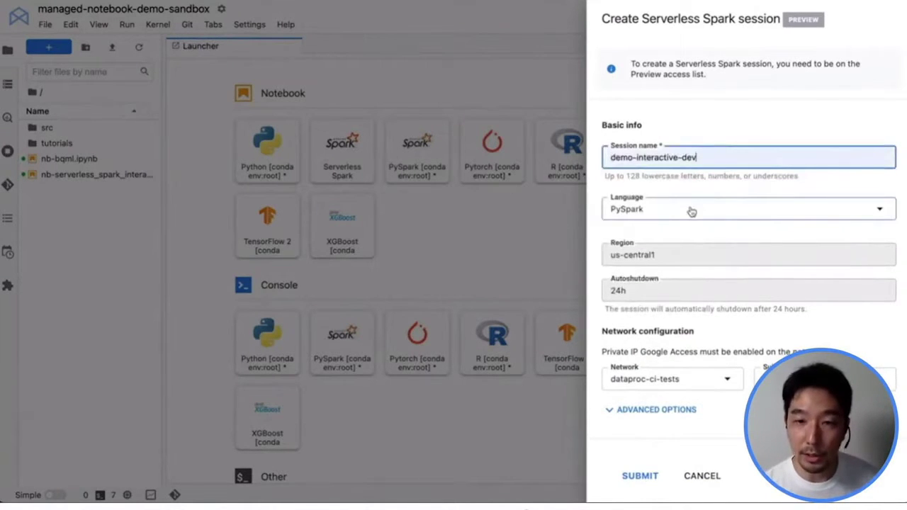
{"action": "left_click", "coordinate": [670, 379]}
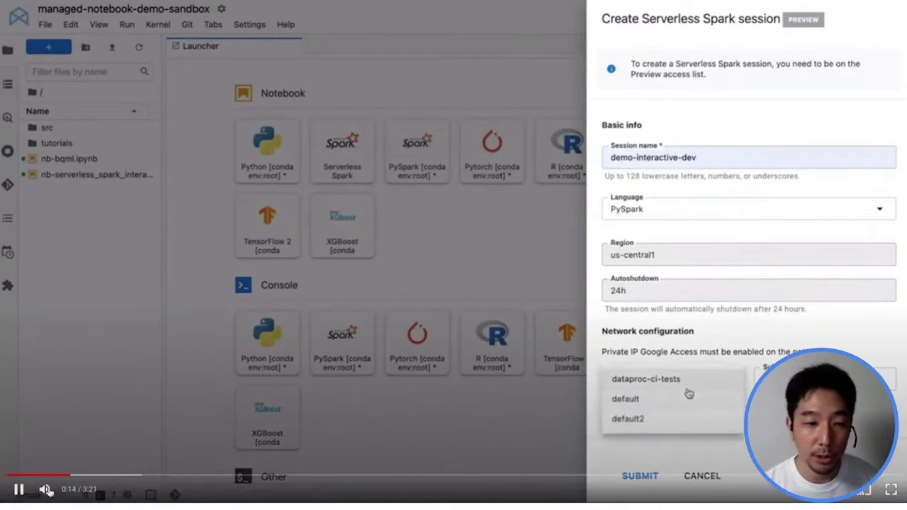
{"action": "left_click", "coordinate": [20, 491]}
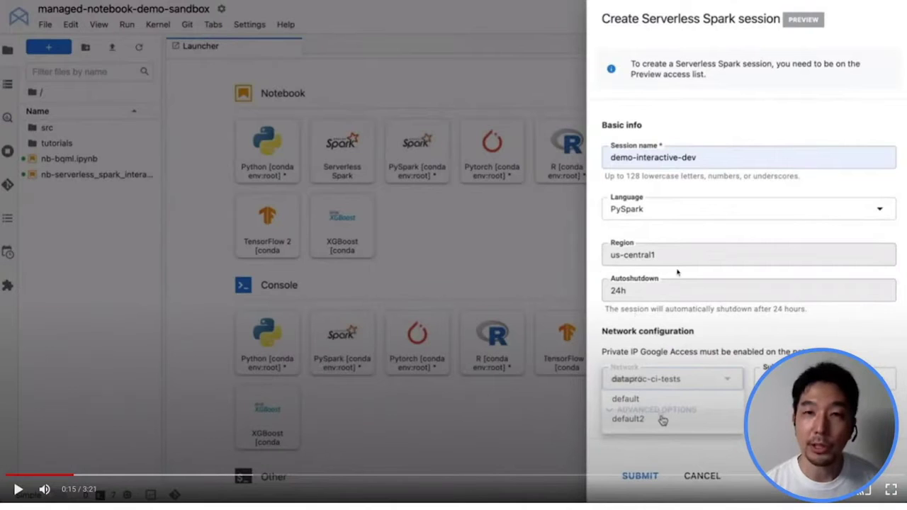
{"action": "left_click", "coordinate": [18, 490]}
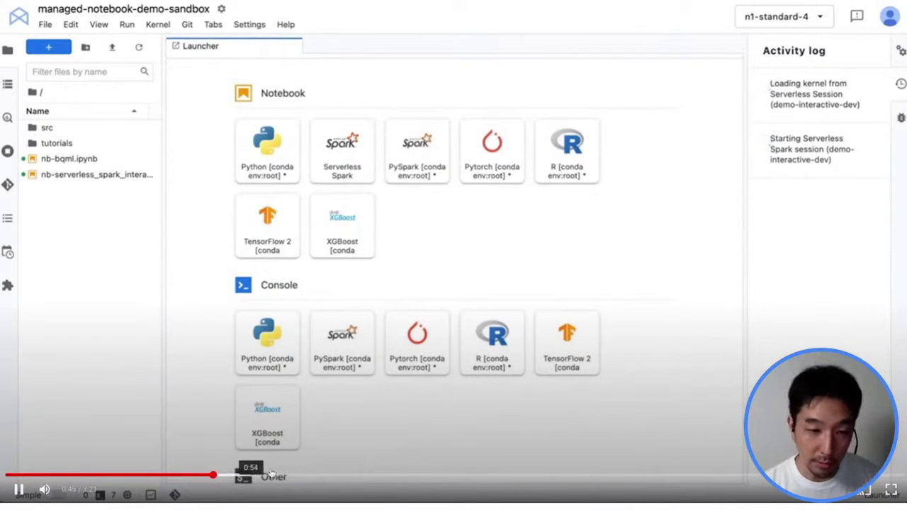
{"action": "left_click", "coordinate": [250, 476]}
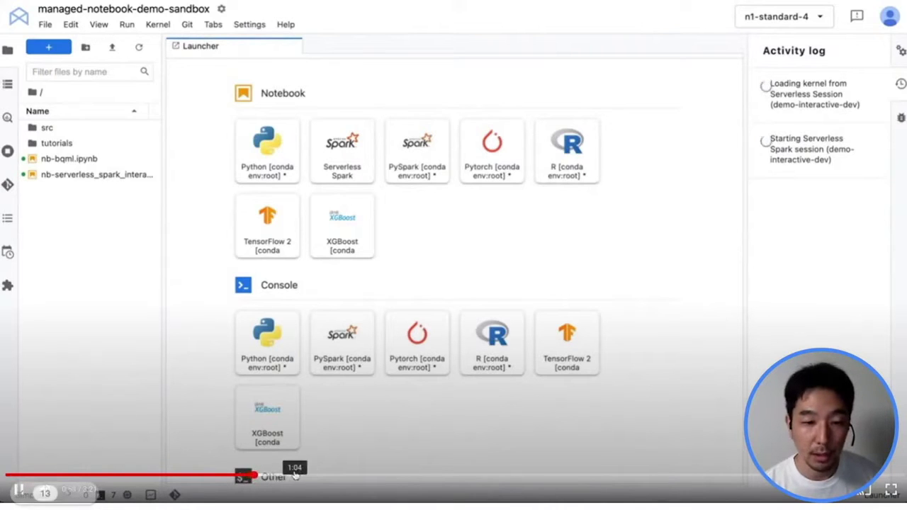
{"action": "left_click", "coordinate": [334, 477]}
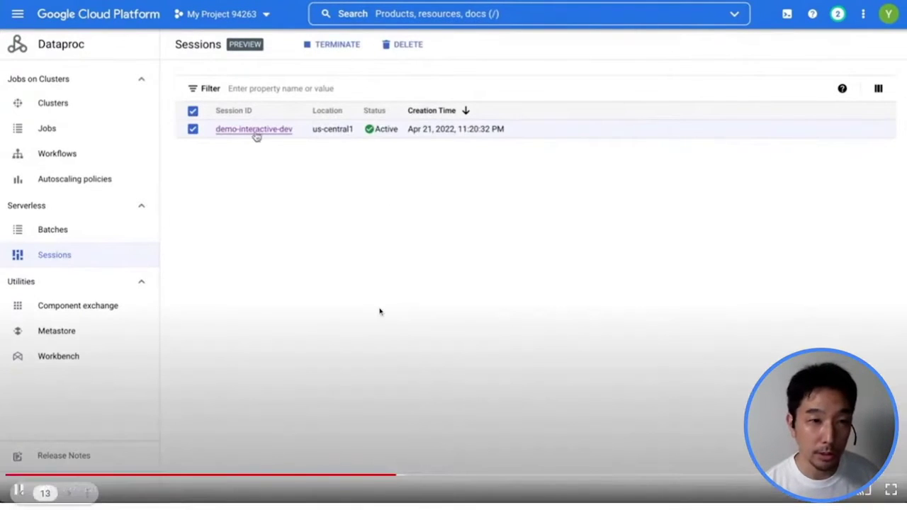
{"action": "left_click", "coordinate": [255, 138]}
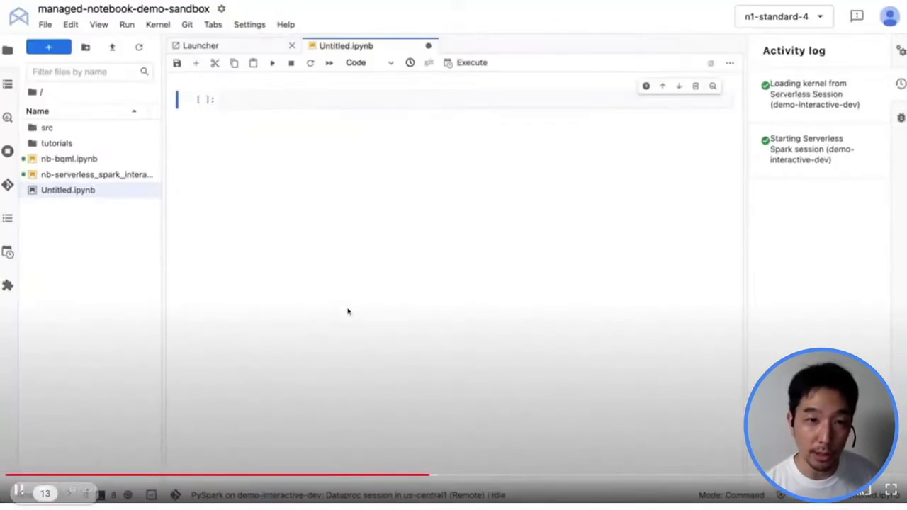
Run a cell building a SparkSession with app name 'Serverless Spark DataFrames using CSV on GCS', and another setting spark.sql.repl.eagerEval.enabled to True
{"action": "left_click", "coordinate": [348, 106]}
{"action": "type", "text": "from pyspark.sql import SparkSession spark = SparkSession.builder \\     .appName('Serverless Spark DataFrames using CSV on GCS') \\     .getOrCreate()"}
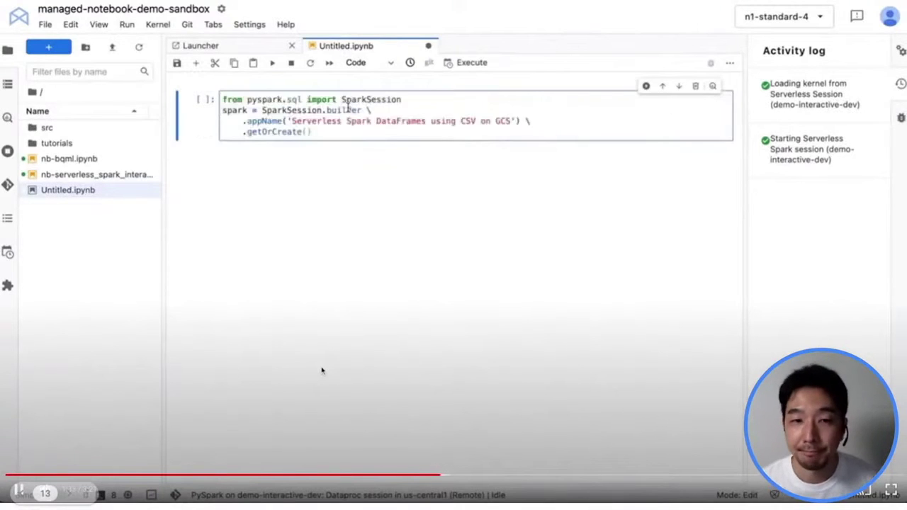
{"action": "key", "text": "shift+Return"}
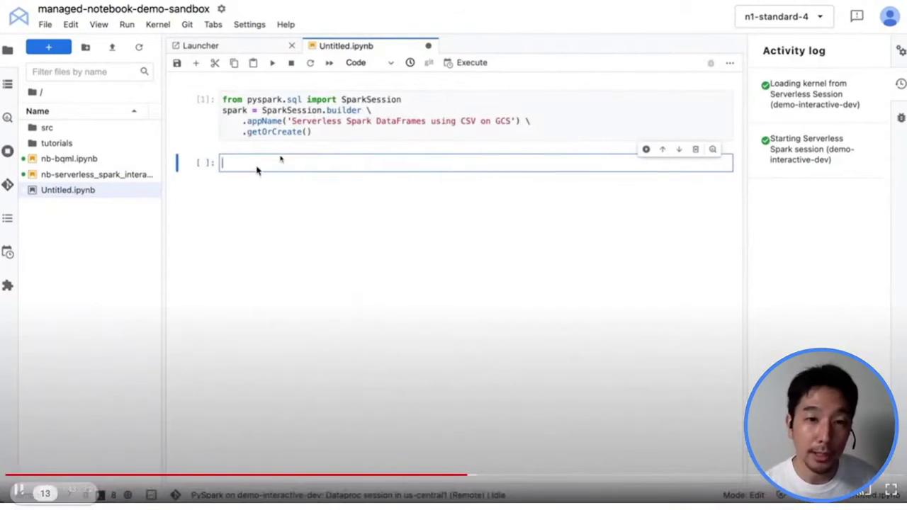
{"action": "type", "text": "spark.conf.set(\"spark.sql.repl.eagerEval.enabled\",True)"}
{"action": "key", "text": "shift+Return"}
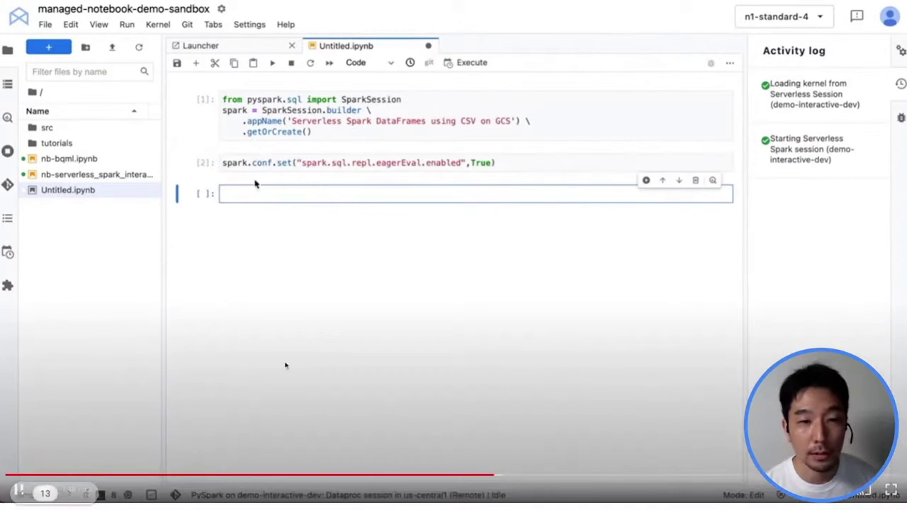
Run a google.cloud storage cell listing the blobs with prefix 'input/' in ym-bucket-test, and open that bucket in the Cloud Storage browser
{"action": "type", "text": "from google.cloud import storage  gcs_client = storage.Client() bucket = gcs_client.bucket('ym-bucket-test')  list(bucket.list_blobs(prefix='input/'))"}
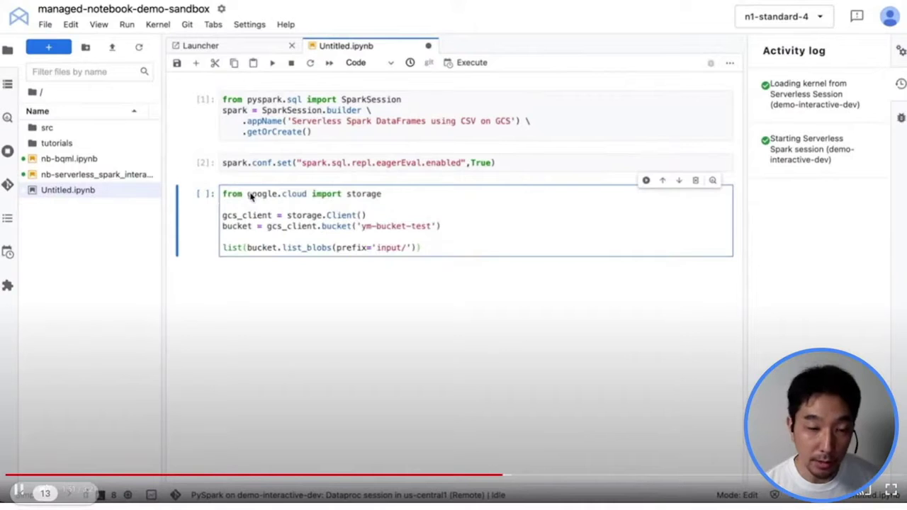
{"action": "key", "text": "shift+Return"}
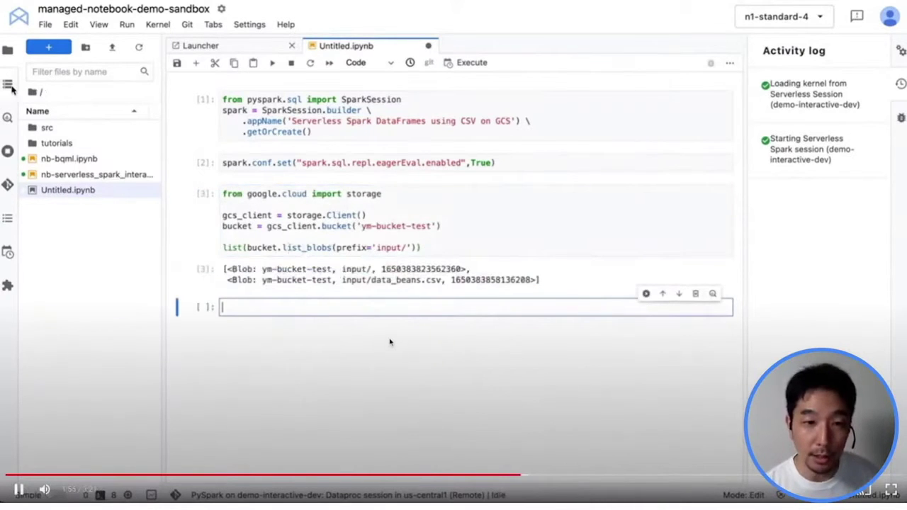
{"action": "left_click", "coordinate": [10, 86]}
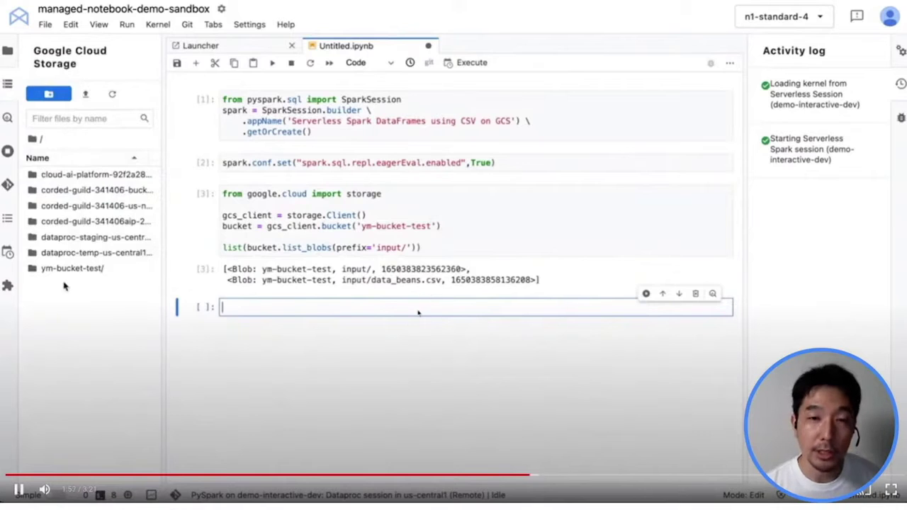
{"action": "left_click", "coordinate": [81, 270]}
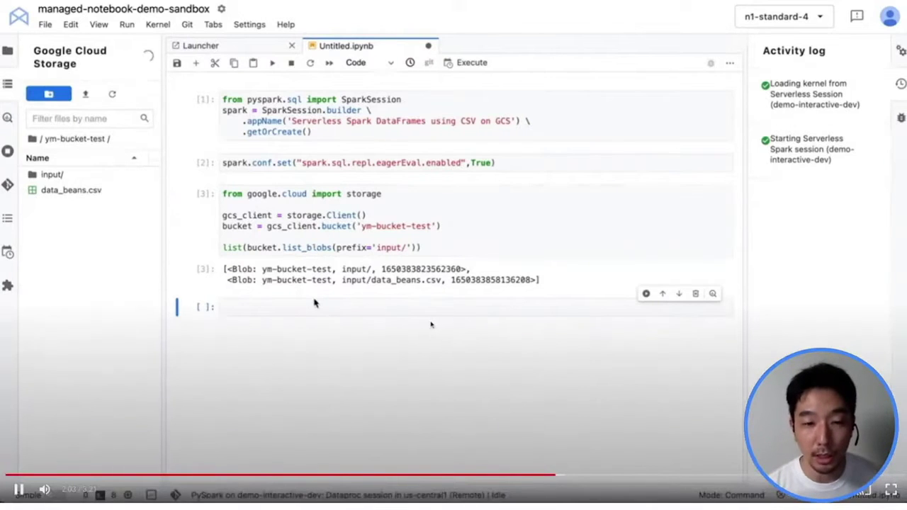
Run a cell that reads gs://ym-bucket-test/input/*.csv into df1 with inferSchema and header set to "true" and prints its schema
{"action": "left_click", "coordinate": [314, 301]}
{"action": "type", "text": "df1 = spark \\     .read \\     .option ( \"inferSchema\" , \"true\" ) \\     .option ( \"header\" , \"true\" ) \\     .csv ( \"gs://ym-bucket-test/input/*.csv\" )  df1.printSchema()"}
{"action": "key", "text": "shift+Return"}
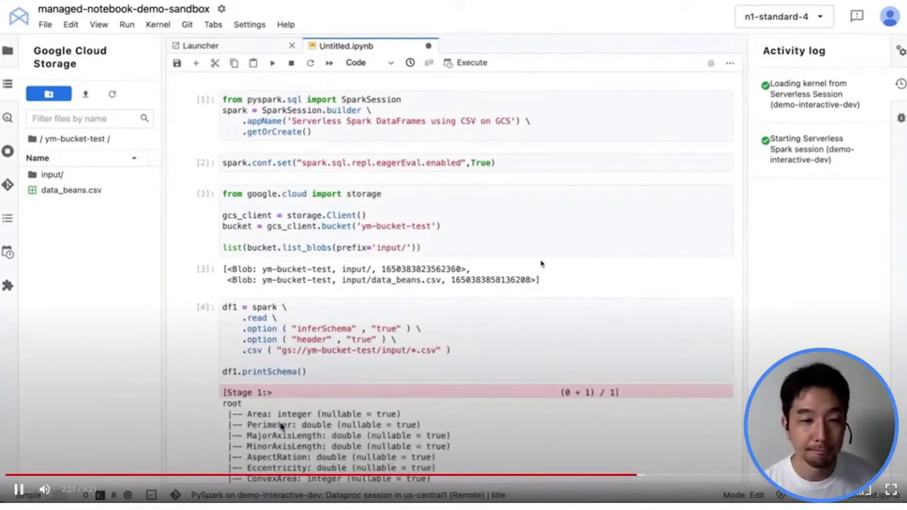
Run a cell displaying the df1 DataFrame and look through its rows across to the Class column
{"action": "scroll", "coordinate": [281, 425], "scroll_direction": "down", "scroll_amount": 5}
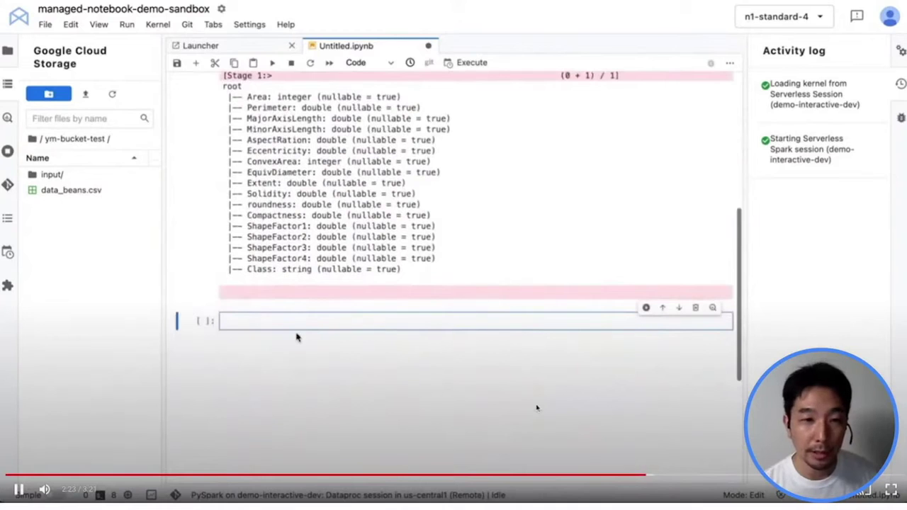
{"action": "type", "text": "df1"}
{"action": "key", "text": "shift+Return"}
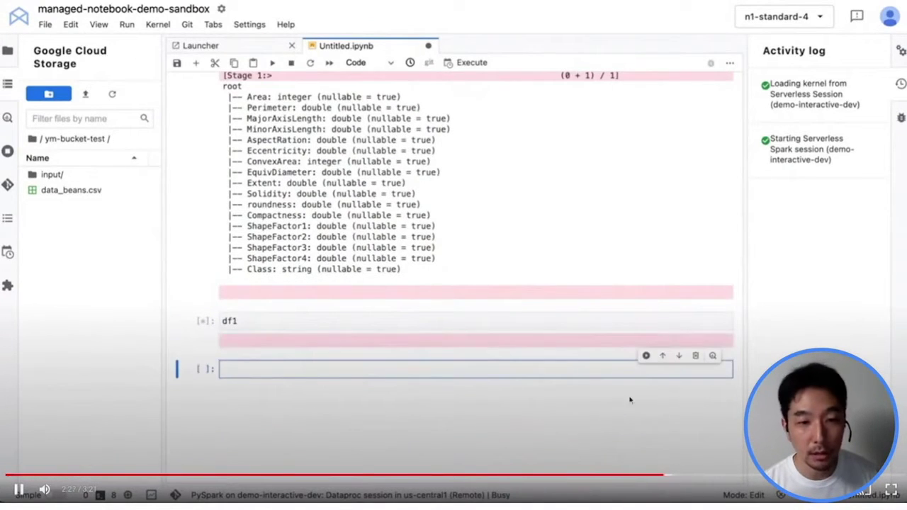
{"action": "scroll", "coordinate": [377, 166], "scroll_direction": "down", "scroll_amount": 4}
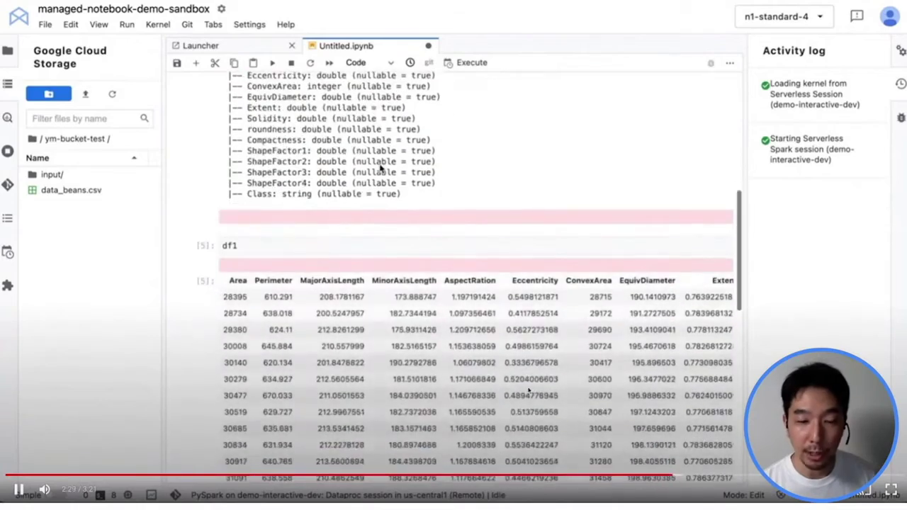
{"action": "scroll", "coordinate": [379, 168], "scroll_direction": "down", "scroll_amount": 2}
{"action": "scroll", "coordinate": [379, 168], "scroll_direction": "right", "scroll_amount": 10}
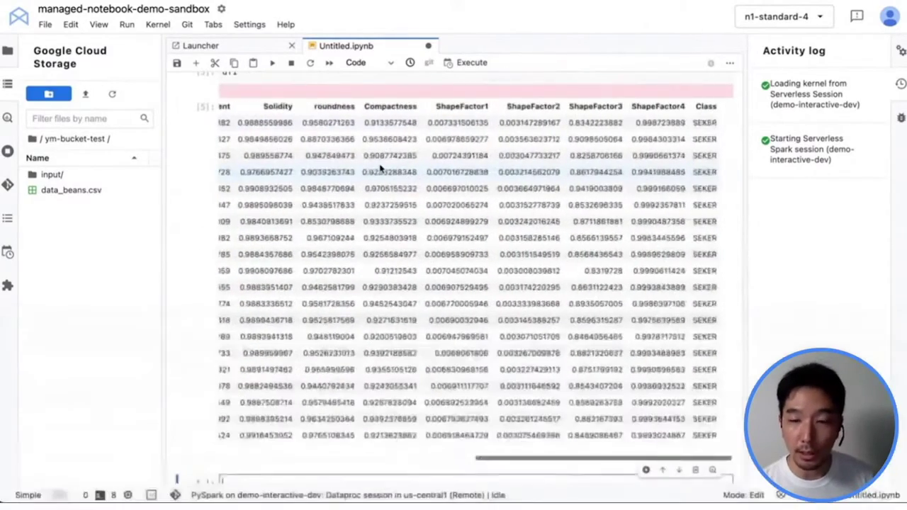
{"action": "mouse_move", "coordinate": [135, 473]}
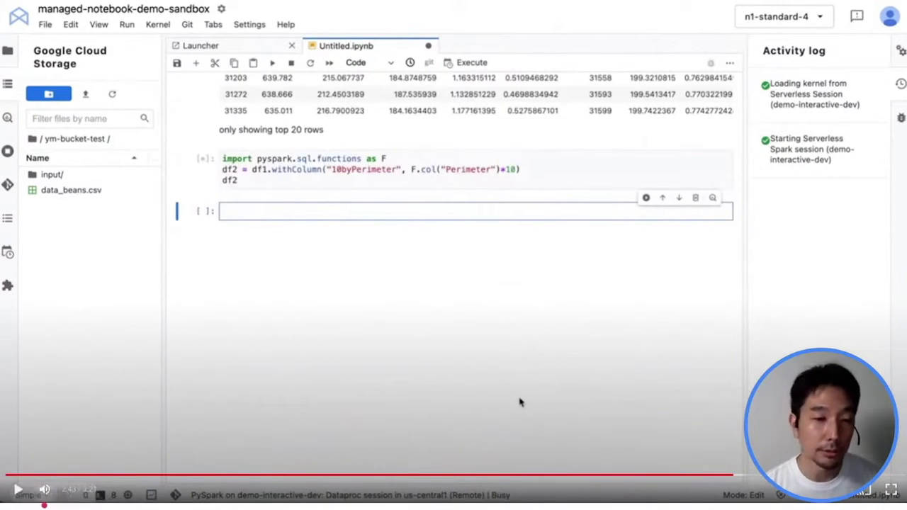
{"action": "left_click", "coordinate": [14, 491]}
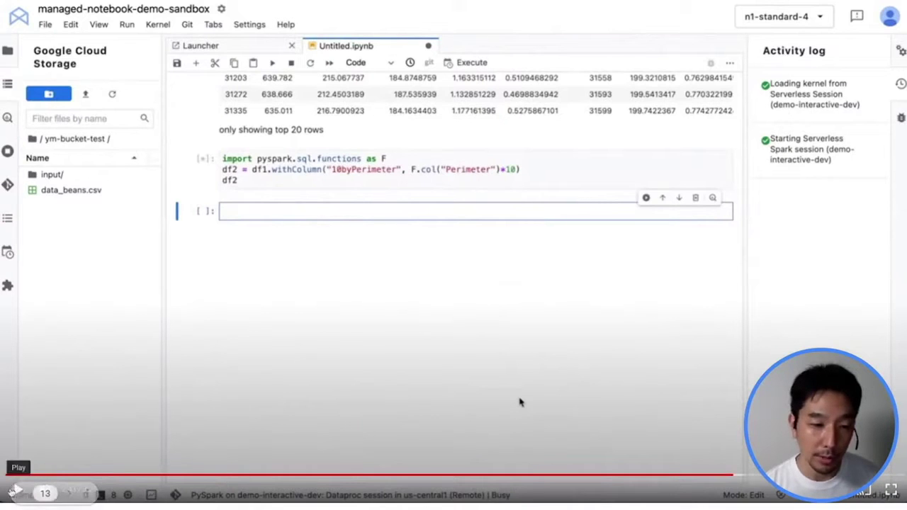
{"action": "left_click", "coordinate": [14, 492]}
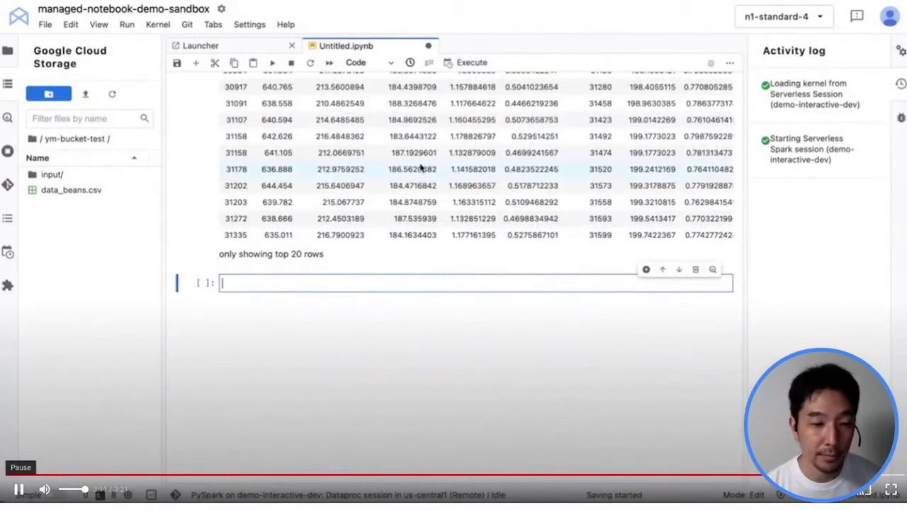
{"action": "left_click", "coordinate": [19, 490]}
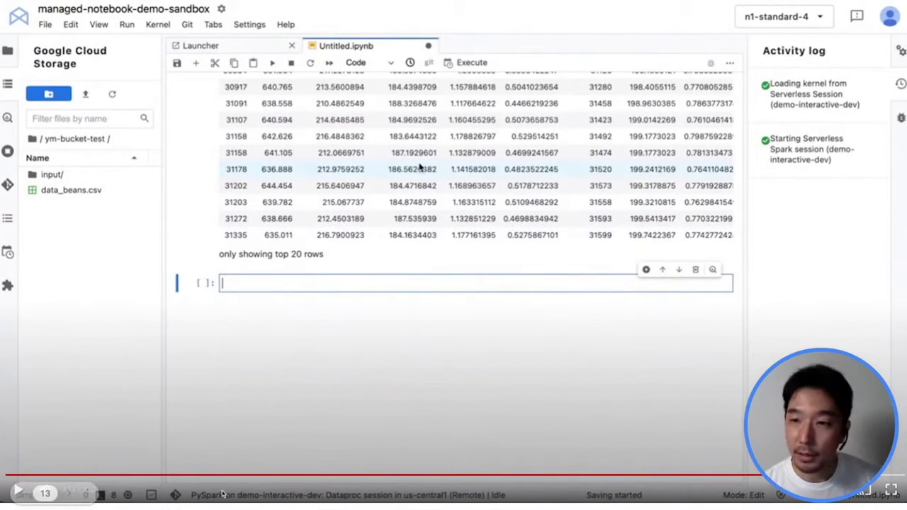
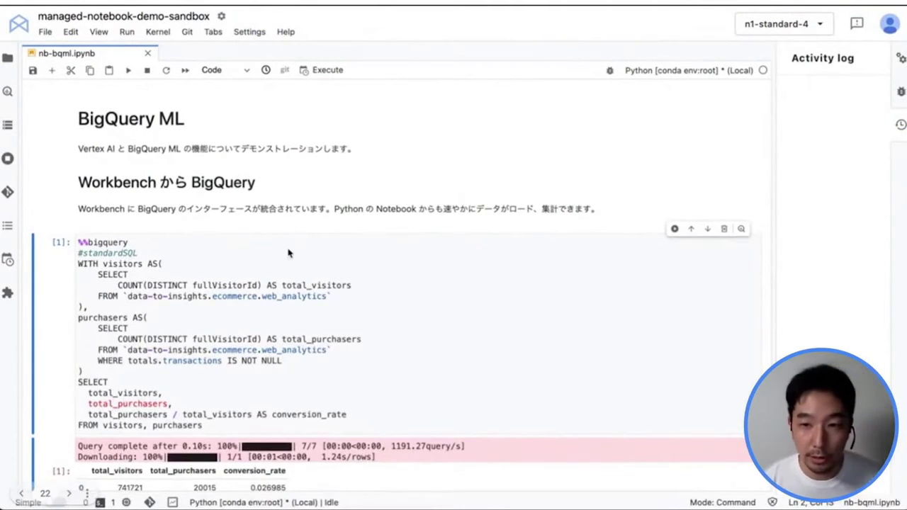
Rerun the BigQuery visitor conversion-rate query in nb-bqml.ipynb and select the cell that creates the ecommerce.classification_model_bq model
{"action": "key", "text": "shift+Return"}
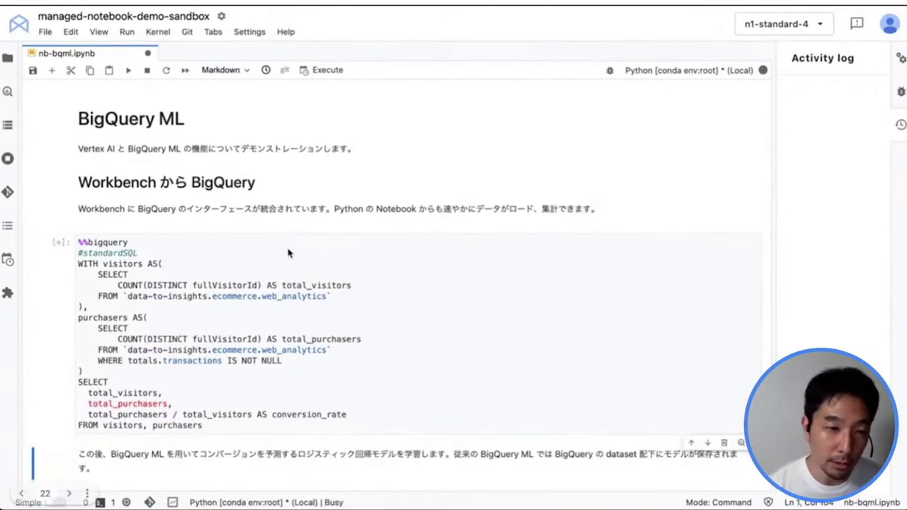
{"action": "scroll", "coordinate": [289, 253], "scroll_direction": "down", "scroll_amount": 3}
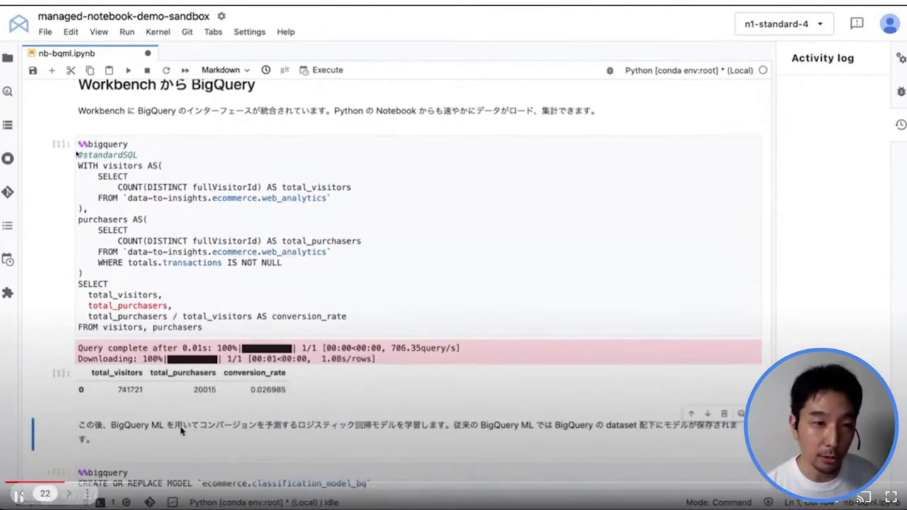
{"action": "scroll", "coordinate": [181, 427], "scroll_direction": "down", "scroll_amount": 3}
{"action": "scroll", "coordinate": [180, 426], "scroll_direction": "down", "scroll_amount": 8}
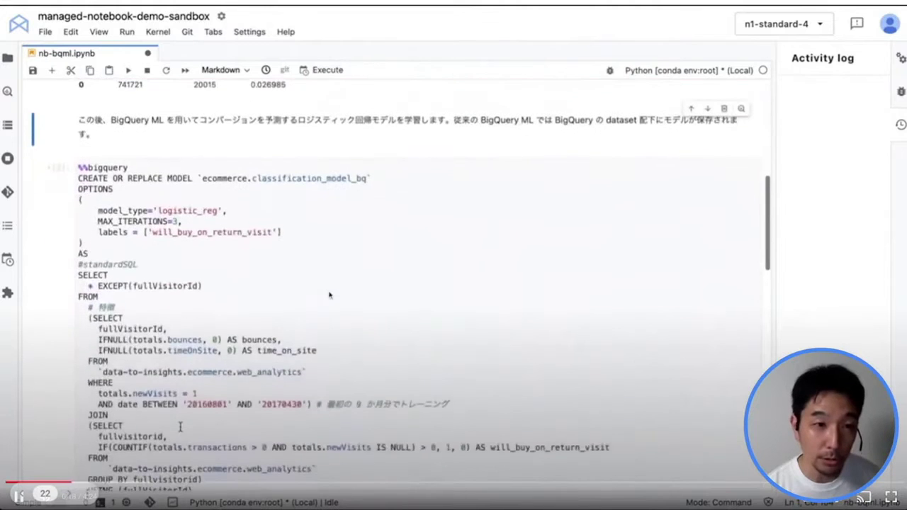
{"action": "scroll", "coordinate": [180, 427], "scroll_direction": "up", "scroll_amount": 1}
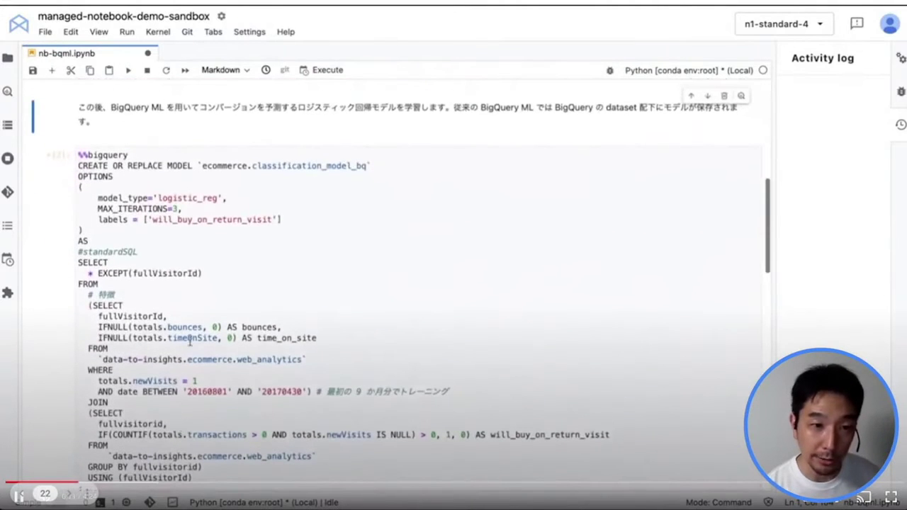
{"action": "left_click", "coordinate": [190, 339]}
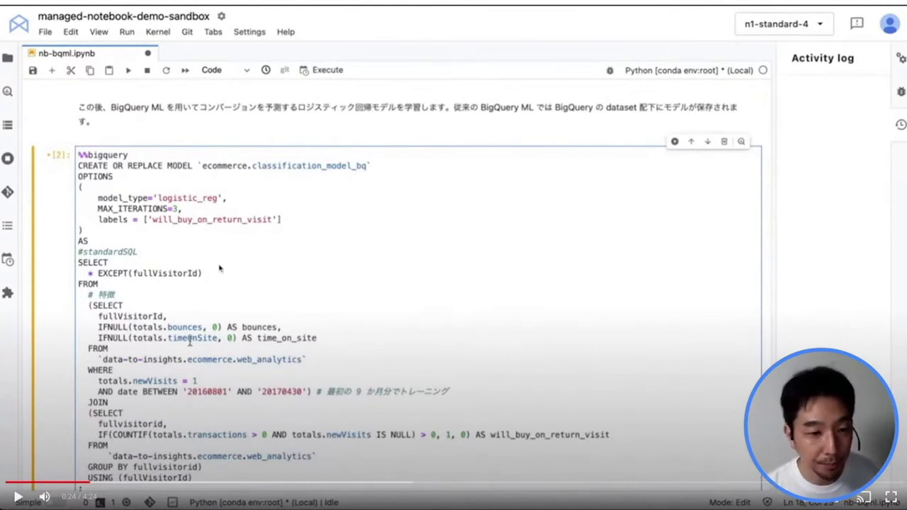
{"action": "left_click", "coordinate": [17, 495]}
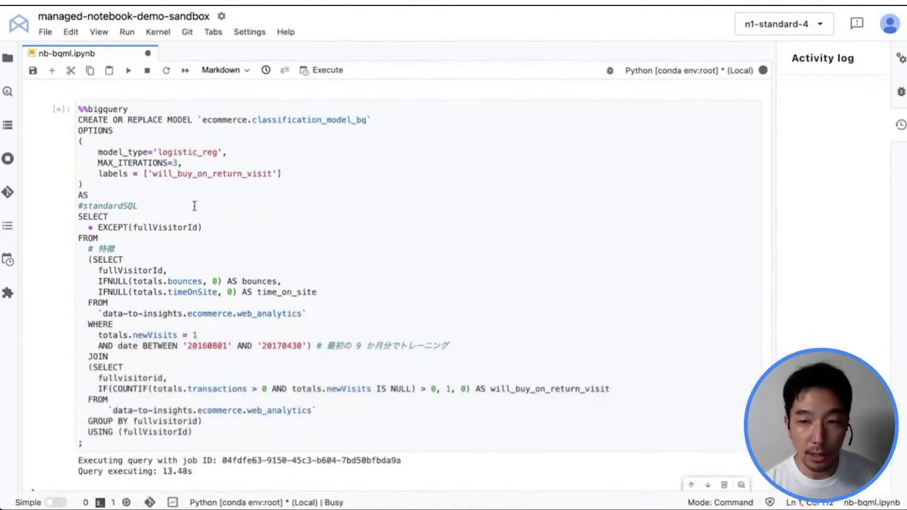
{"action": "mouse_move", "coordinate": [404, 359]}
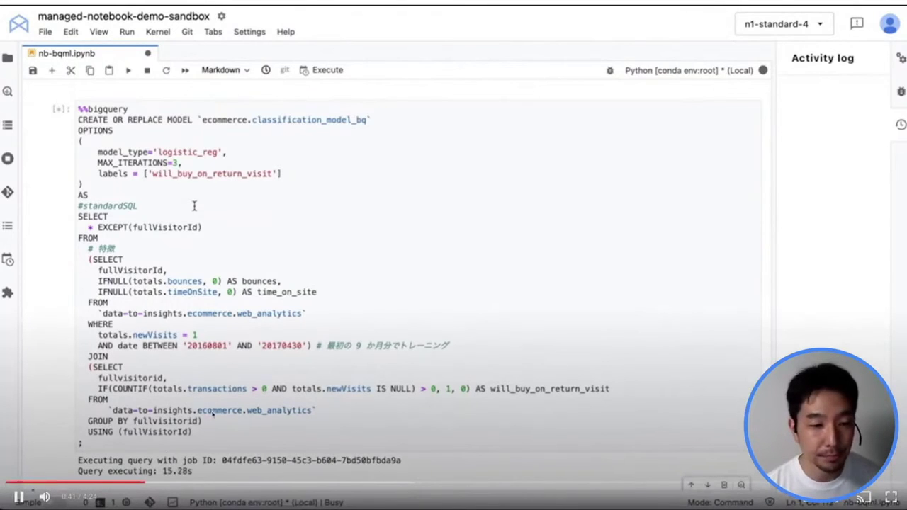
{"action": "left_click", "coordinate": [186, 484]}
{"action": "left_click_drag", "start_coordinate": [185, 484], "coordinate": [236, 484]}
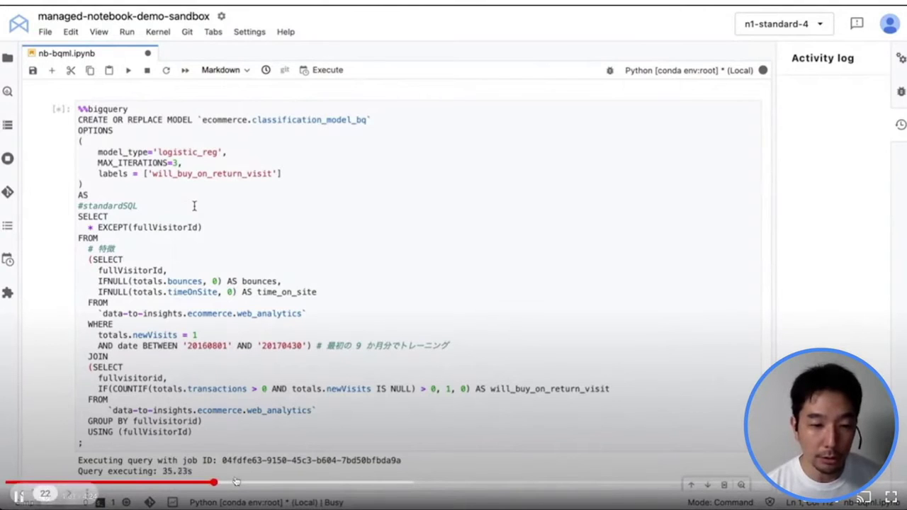
{"action": "left_click", "coordinate": [276, 484]}
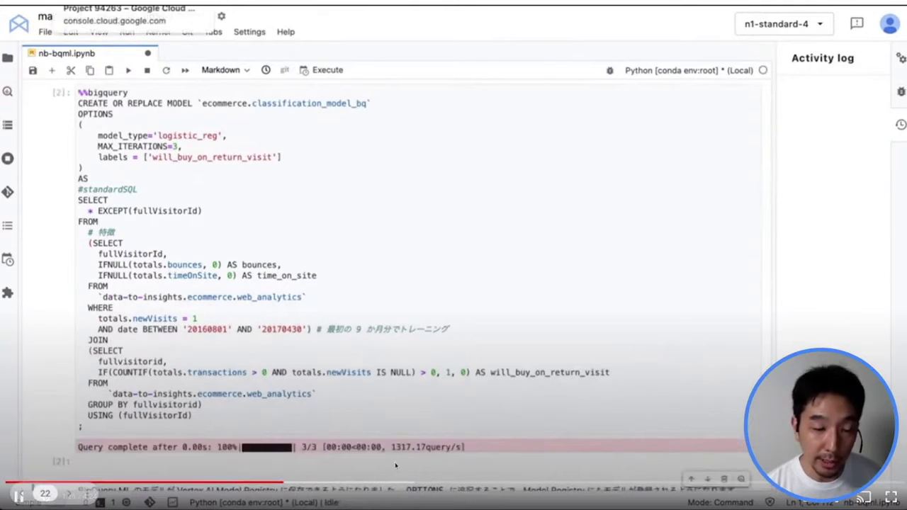
{"action": "left_click", "coordinate": [285, 485]}
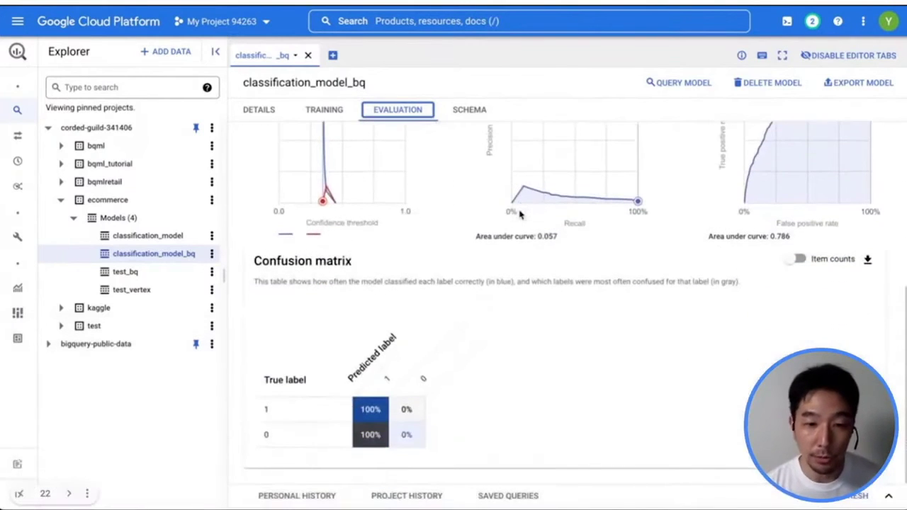
{"action": "mouse_move", "coordinate": [412, 347]}
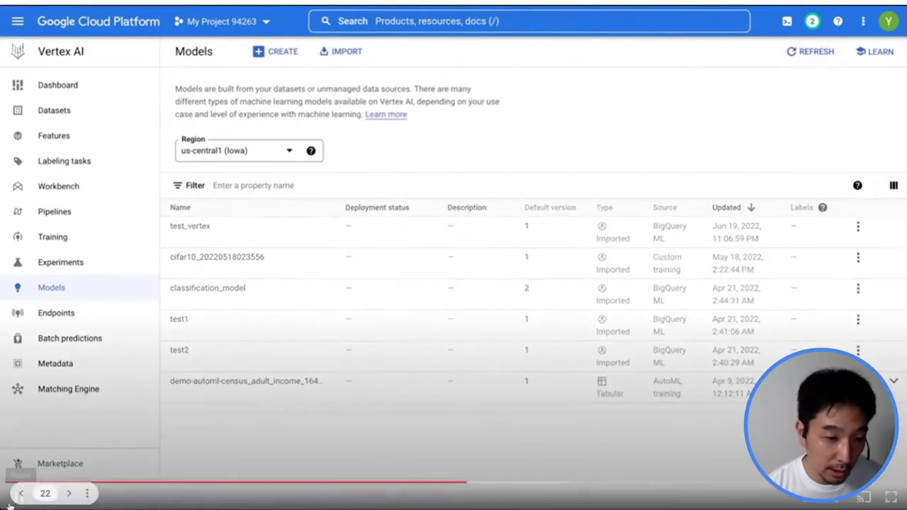
{"action": "left_click", "coordinate": [18, 494]}
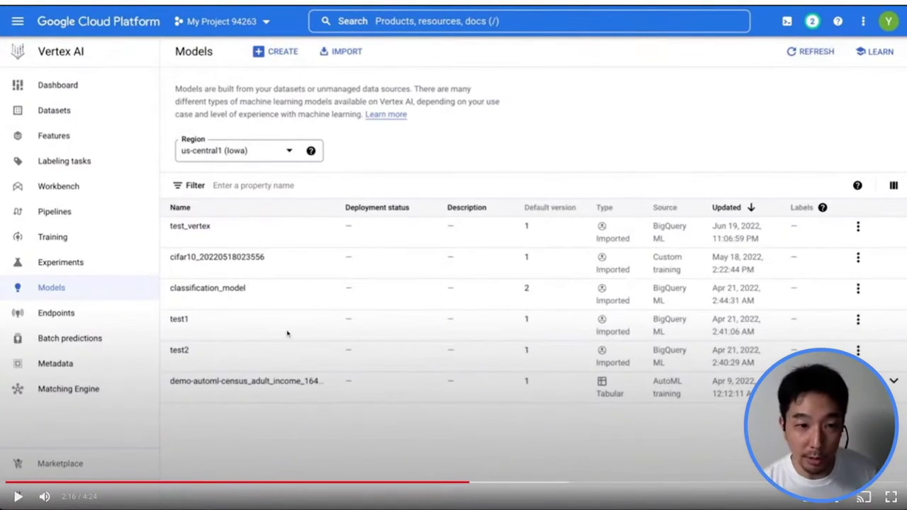
{"action": "mouse_move", "coordinate": [15, 496]}
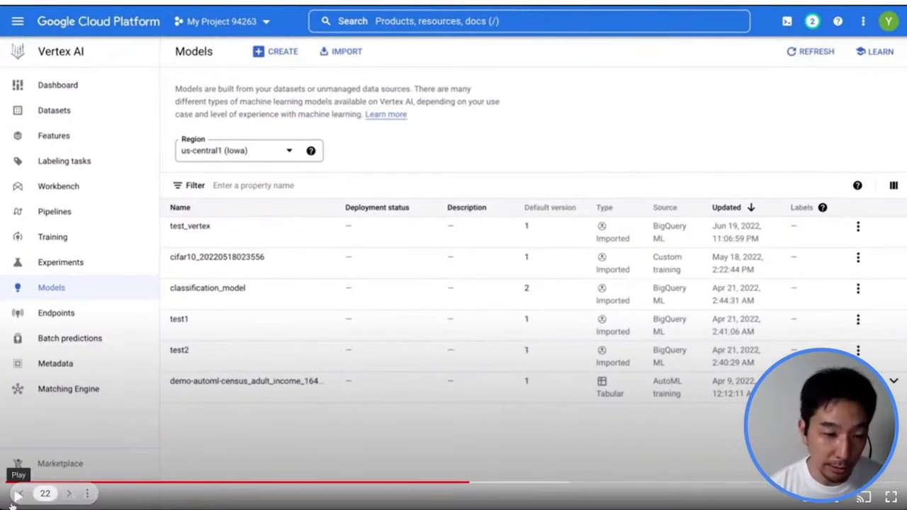
{"action": "left_click", "coordinate": [17, 495]}
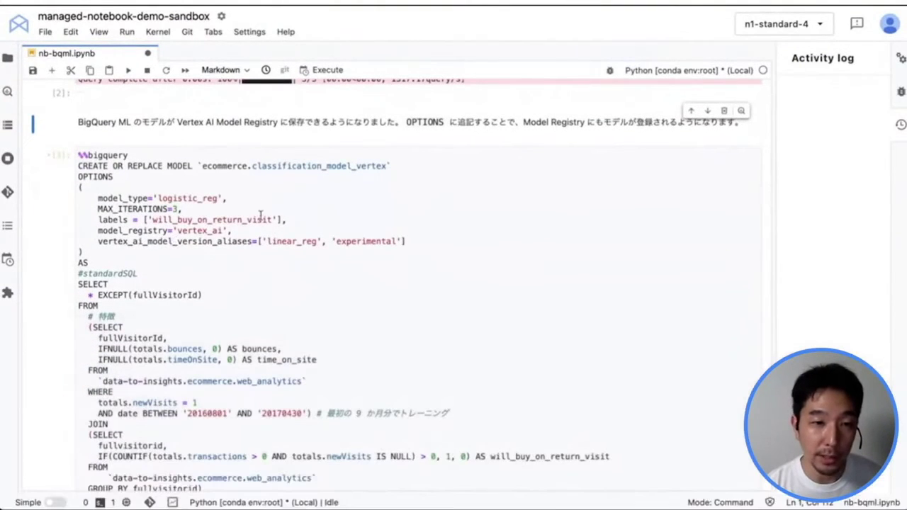
{"action": "mouse_move", "coordinate": [18, 496]}
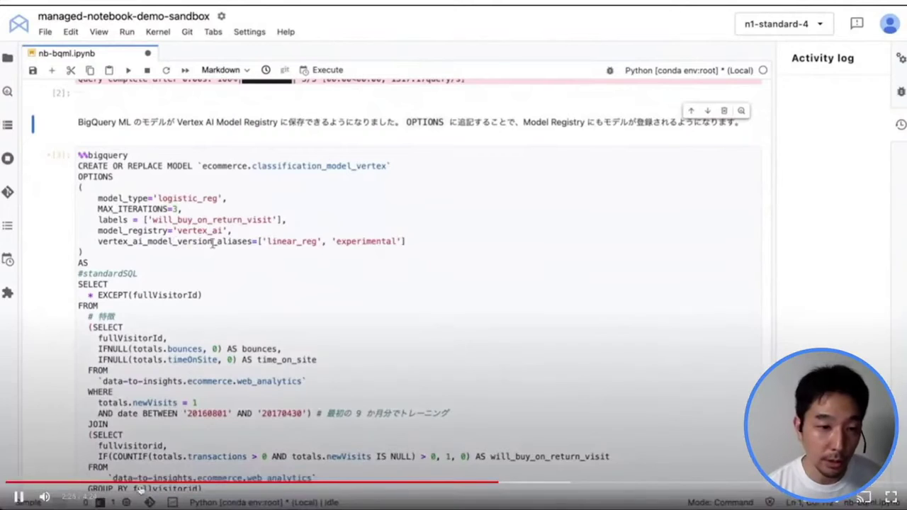
{"action": "left_click", "coordinate": [18, 497]}
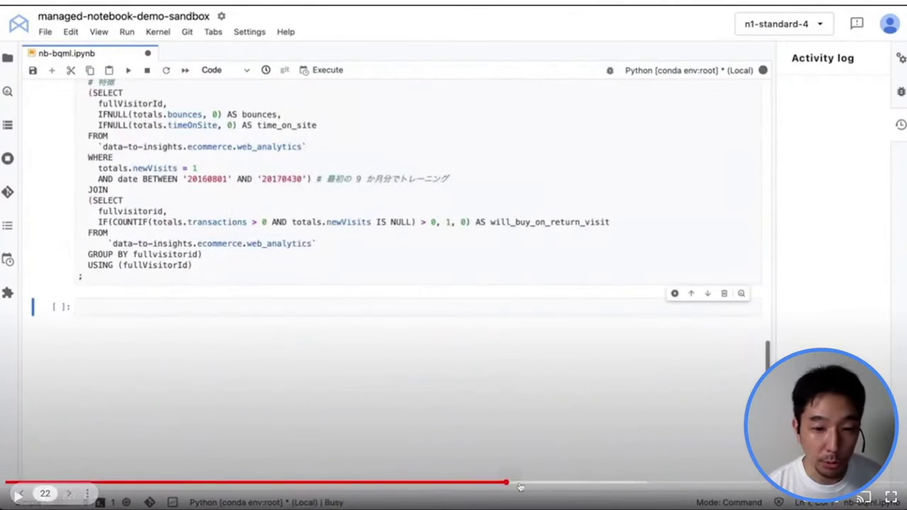
{"action": "left_click", "coordinate": [498, 482]}
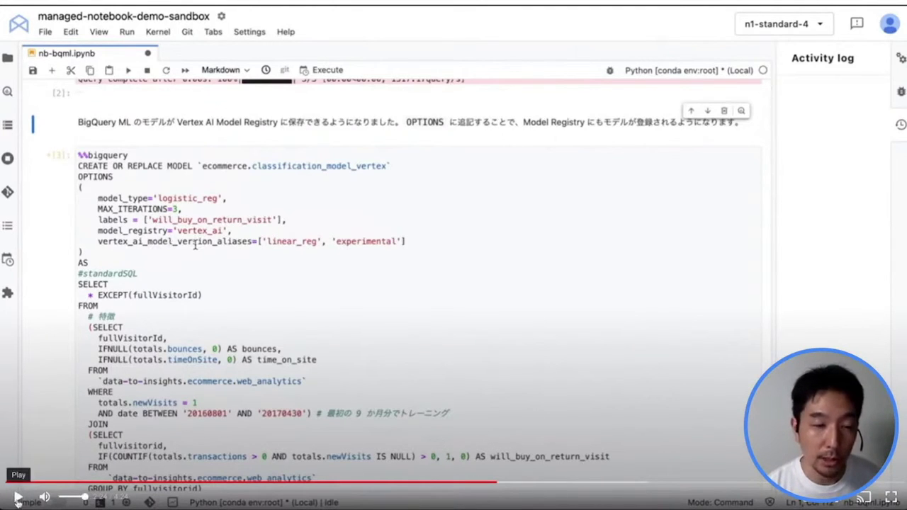
Run the cell creating ecommerce.classification_model_vertex with model_registry='vertex_ai' and version aliases 'linear_reg' and 'experimental'
{"action": "left_click", "coordinate": [395, 380]}
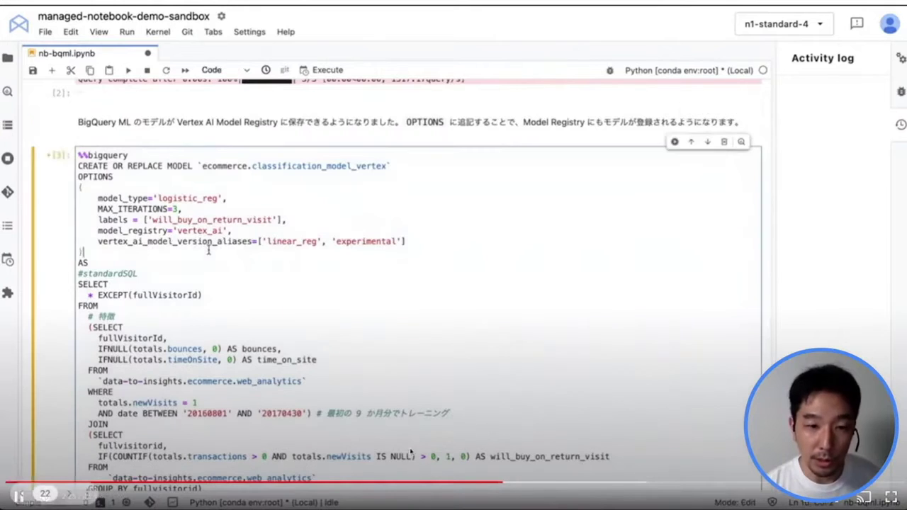
{"action": "key", "text": "shift+Return"}
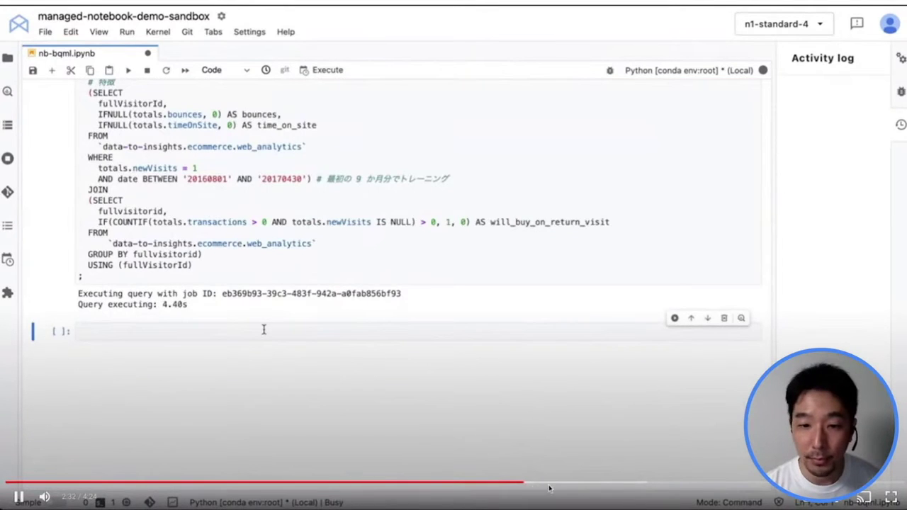
{"action": "left_click", "coordinate": [663, 484]}
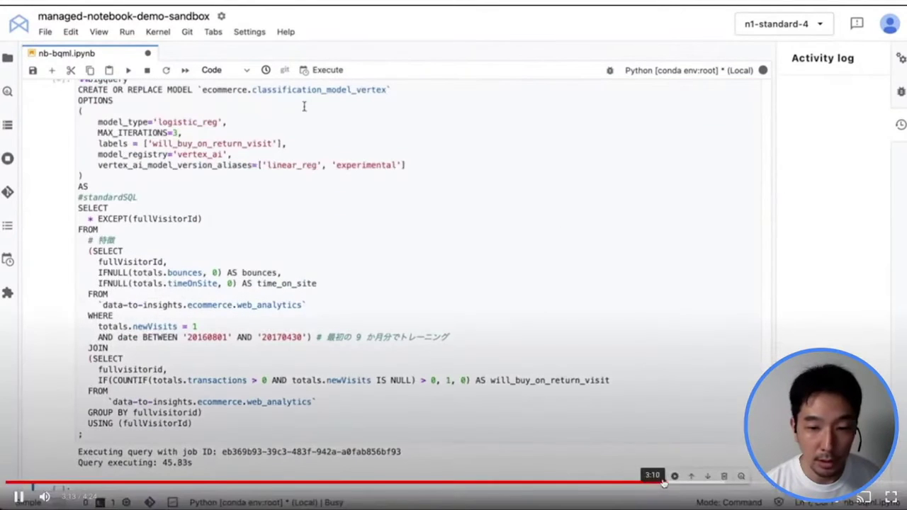
{"action": "left_click", "coordinate": [687, 483]}
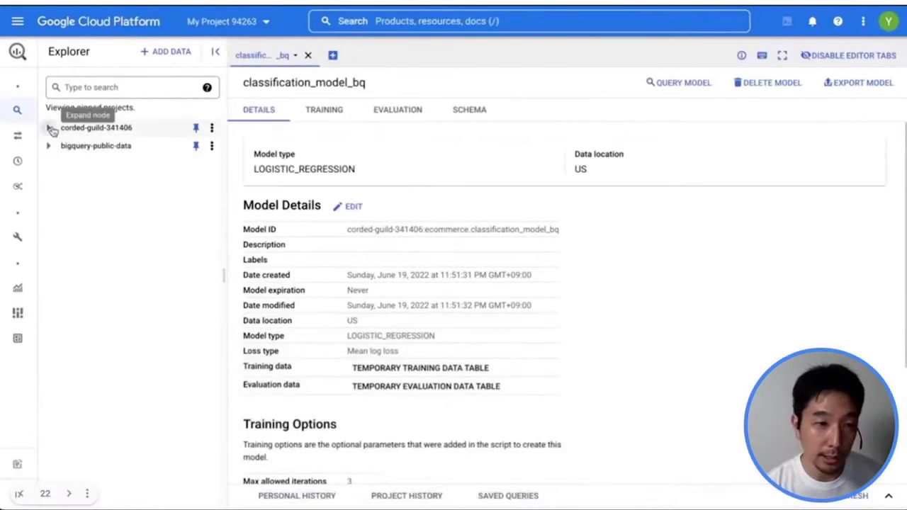
In the BigQuery console, expand the corded-guild-341406 project's ecommerce dataset down to its models and open classification_model_vertex
{"action": "left_click", "coordinate": [48, 127]}
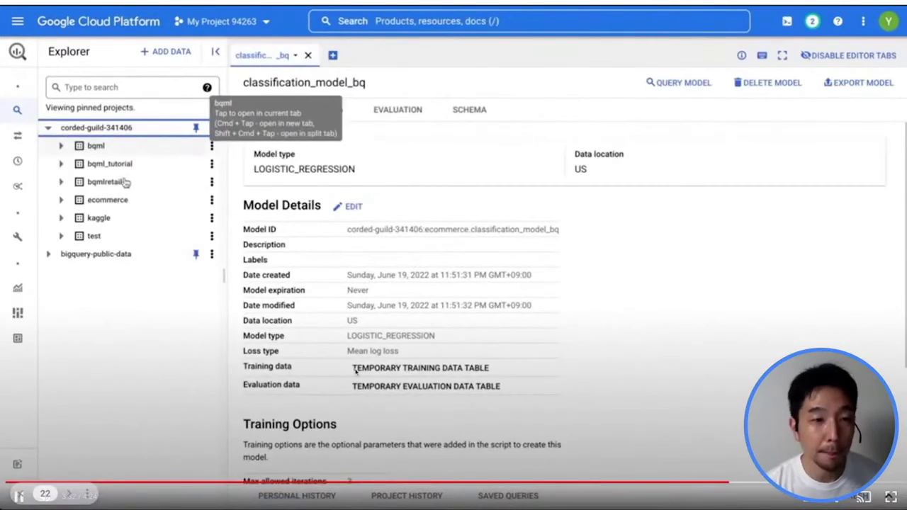
{"action": "left_click", "coordinate": [61, 199]}
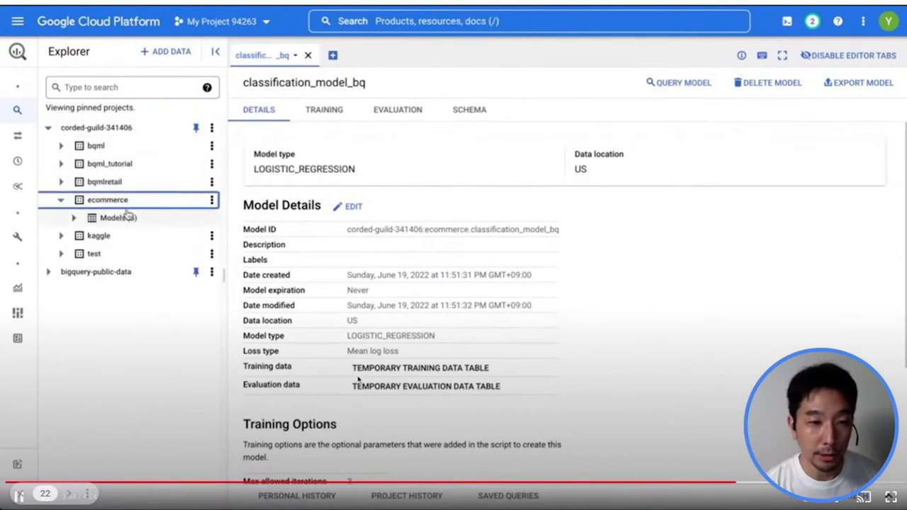
{"action": "left_click", "coordinate": [71, 221]}
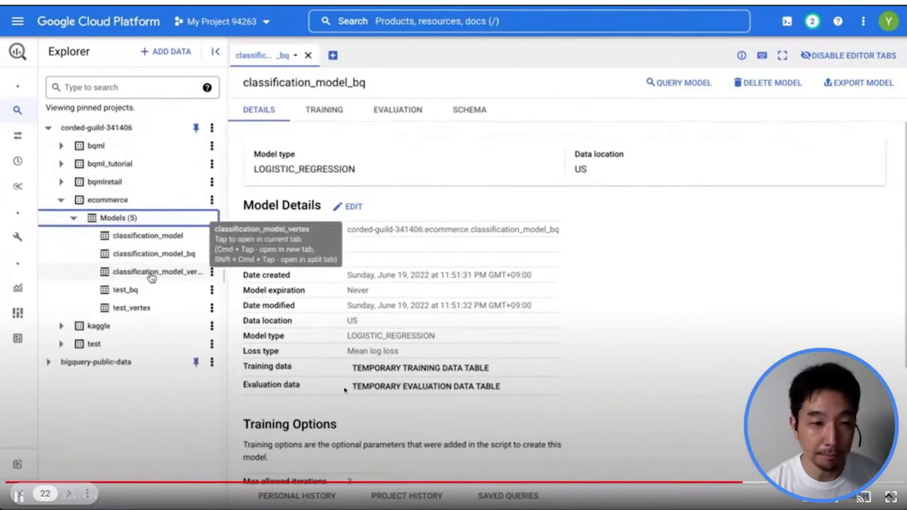
{"action": "left_click", "coordinate": [151, 277]}
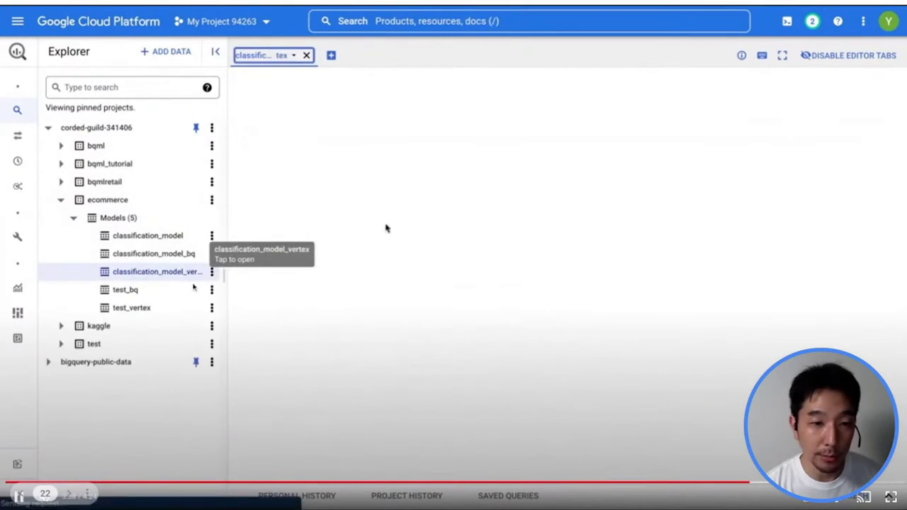
Review the model details and training options of classification_model_vertex, followed by its training and evaluation results
{"action": "scroll", "coordinate": [737, 307], "scroll_direction": "down", "scroll_amount": 1}
{"action": "scroll", "coordinate": [511, 203], "scroll_direction": "down", "scroll_amount": 2}
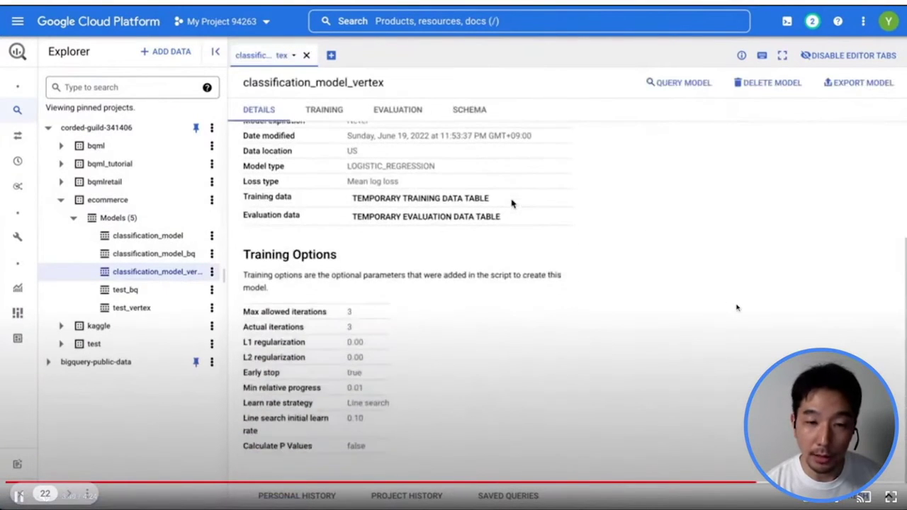
{"action": "scroll", "coordinate": [512, 203], "scroll_direction": "up", "scroll_amount": 3}
{"action": "left_click", "coordinate": [330, 110]}
{"action": "left_click", "coordinate": [428, 112]}
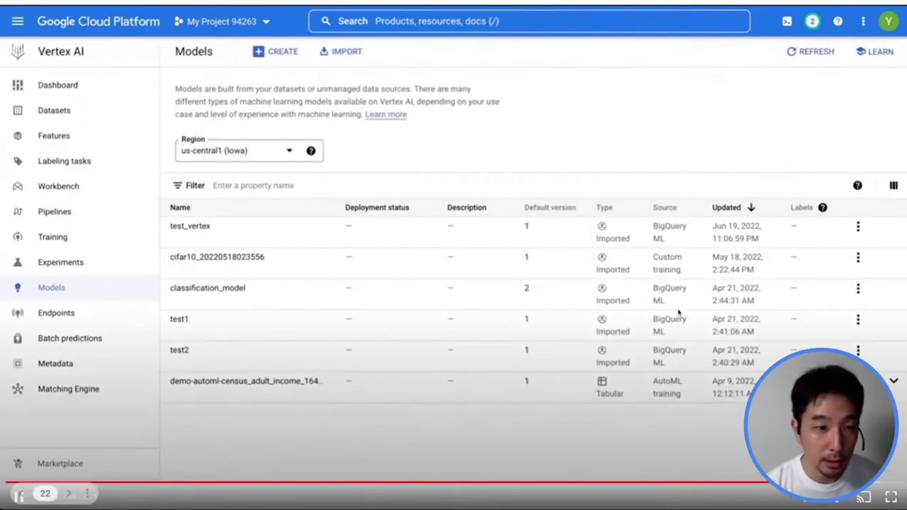
Refresh the Vertex AI Models list and open the Deploy to endpoint form for version 1 of classification_model_vertex
{"action": "left_click", "coordinate": [783, 61]}
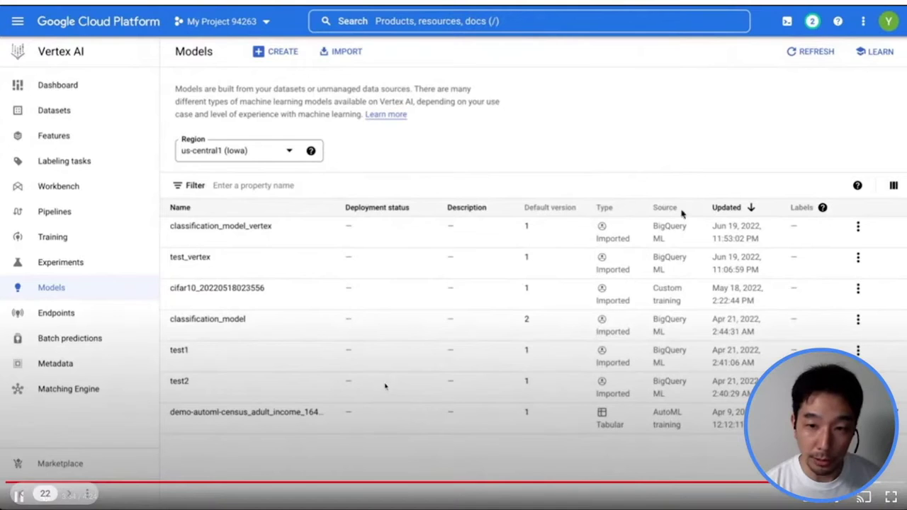
{"action": "left_click", "coordinate": [239, 232]}
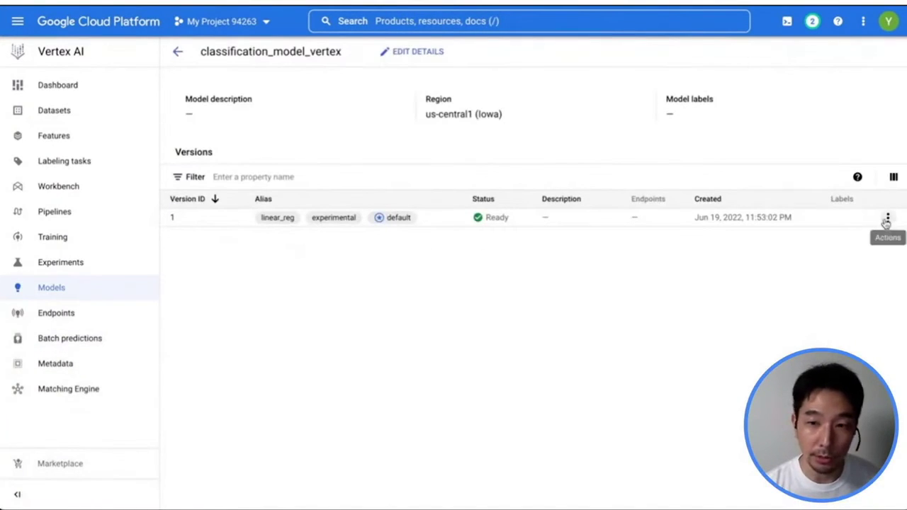
{"action": "left_click", "coordinate": [887, 218]}
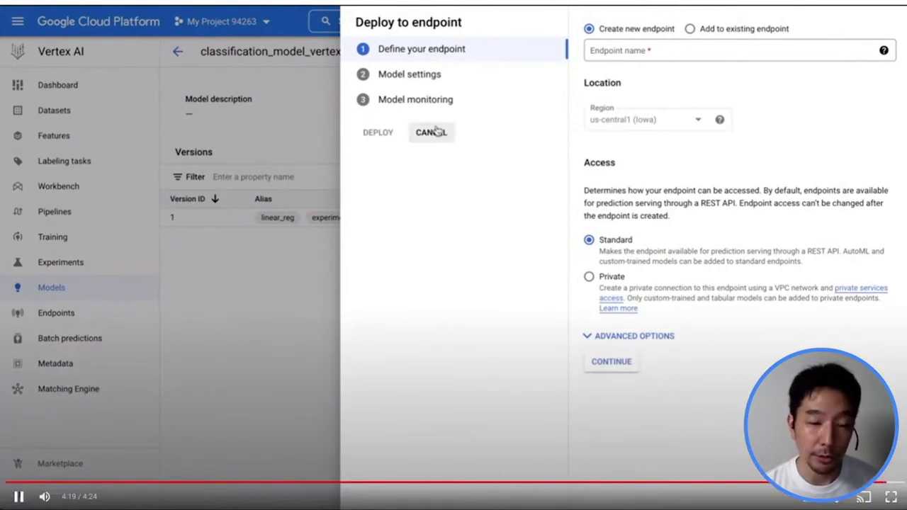
{"action": "left_click", "coordinate": [148, 446]}
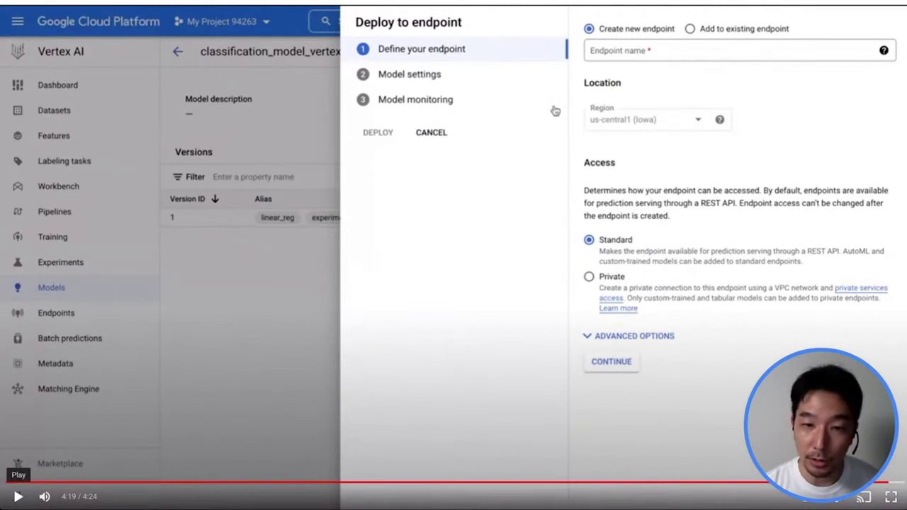
{"action": "mouse_move", "coordinate": [20, 500]}
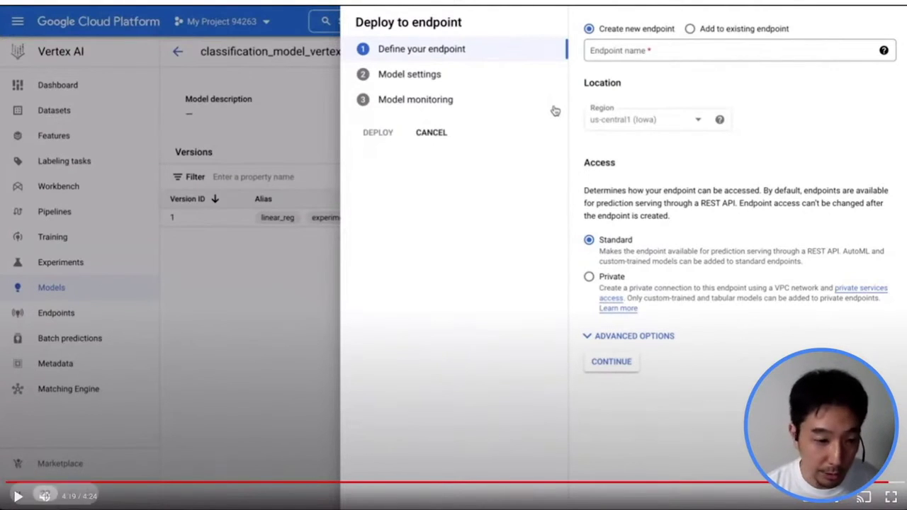
{"action": "left_click", "coordinate": [13, 499]}
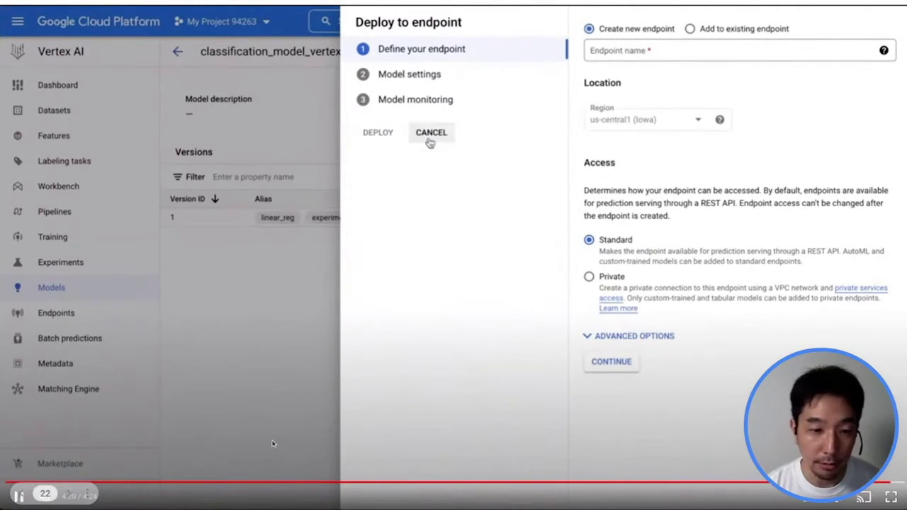